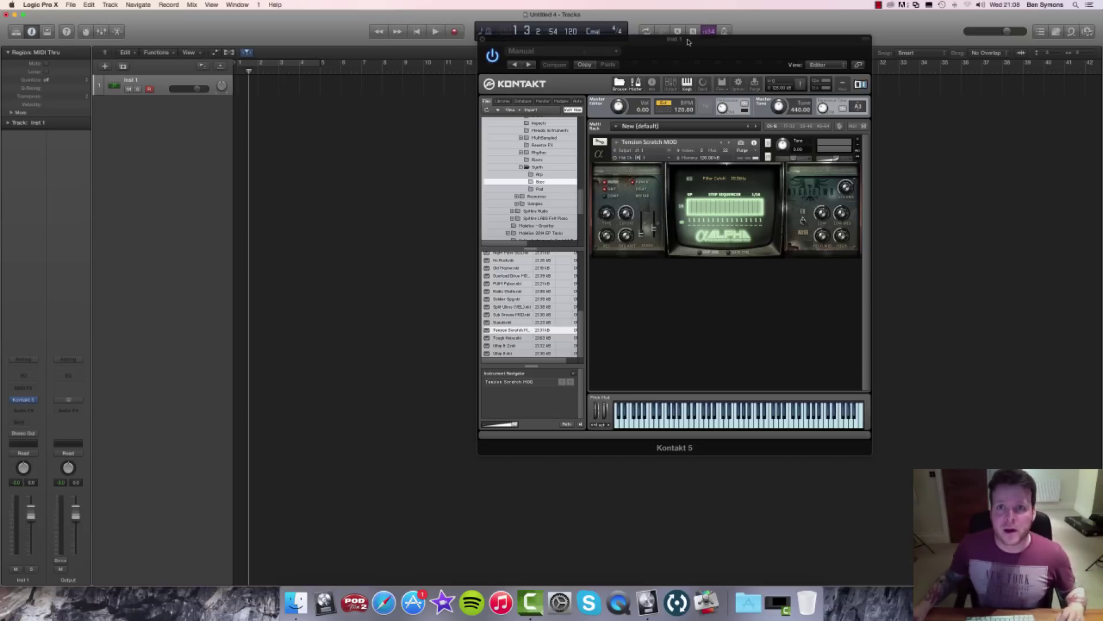
Switch Kontakt's browser from the file tree to the Auto host automation list.
{"action": "left_click_drag", "start_coordinate": [688, 41], "coordinate": [662, 37]}
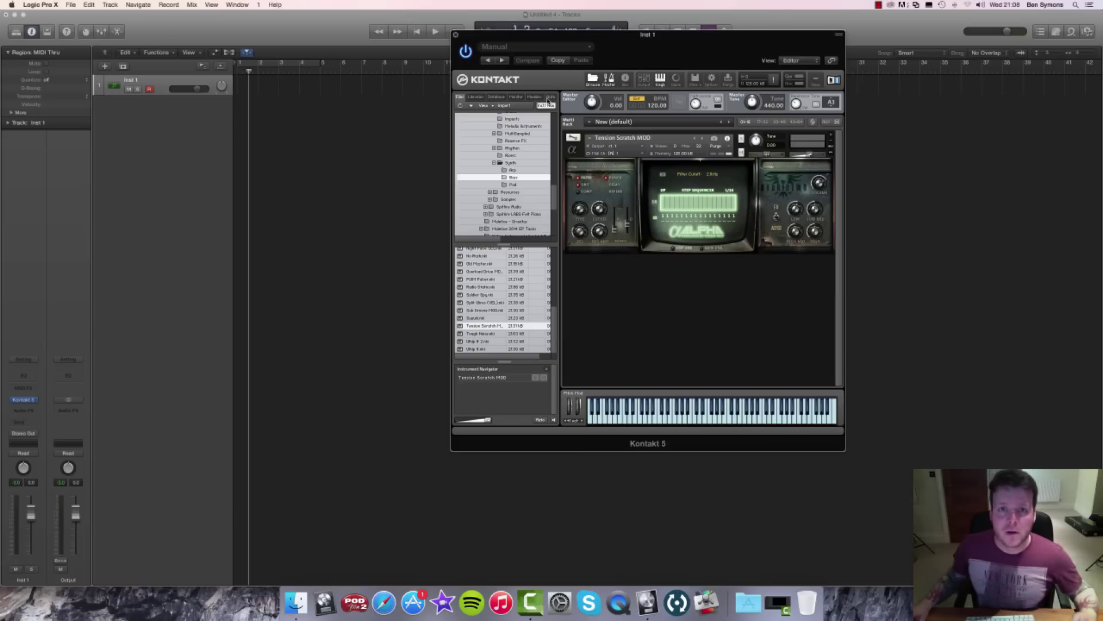
{"action": "left_click", "coordinate": [551, 97]}
{"action": "left_click", "coordinate": [462, 97]}
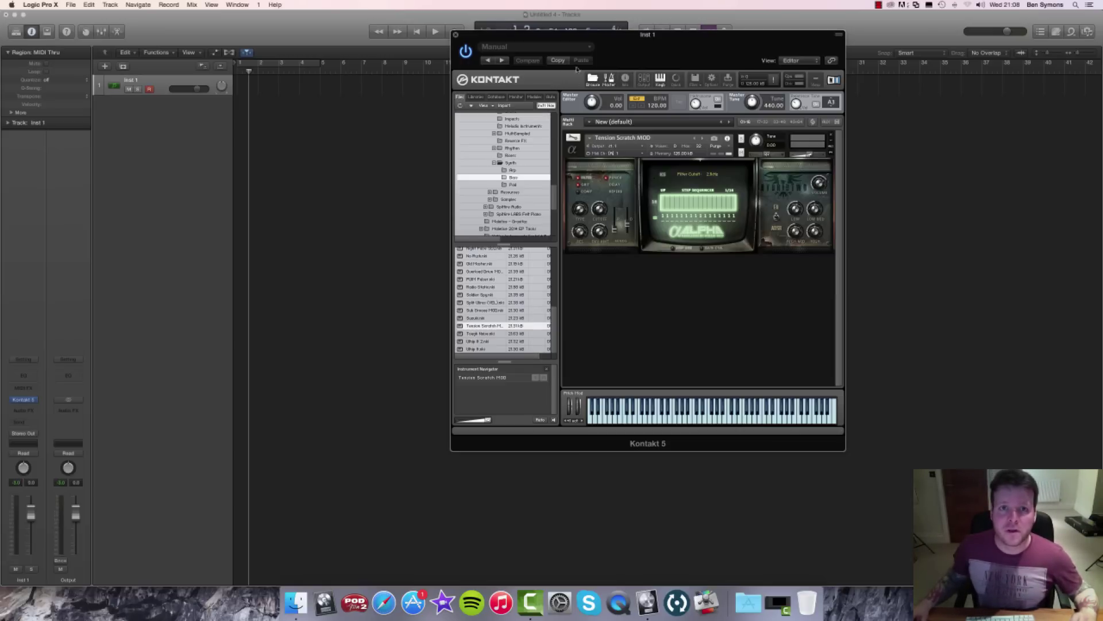
{"action": "left_click_drag", "start_coordinate": [700, 42], "coordinate": [716, 31]}
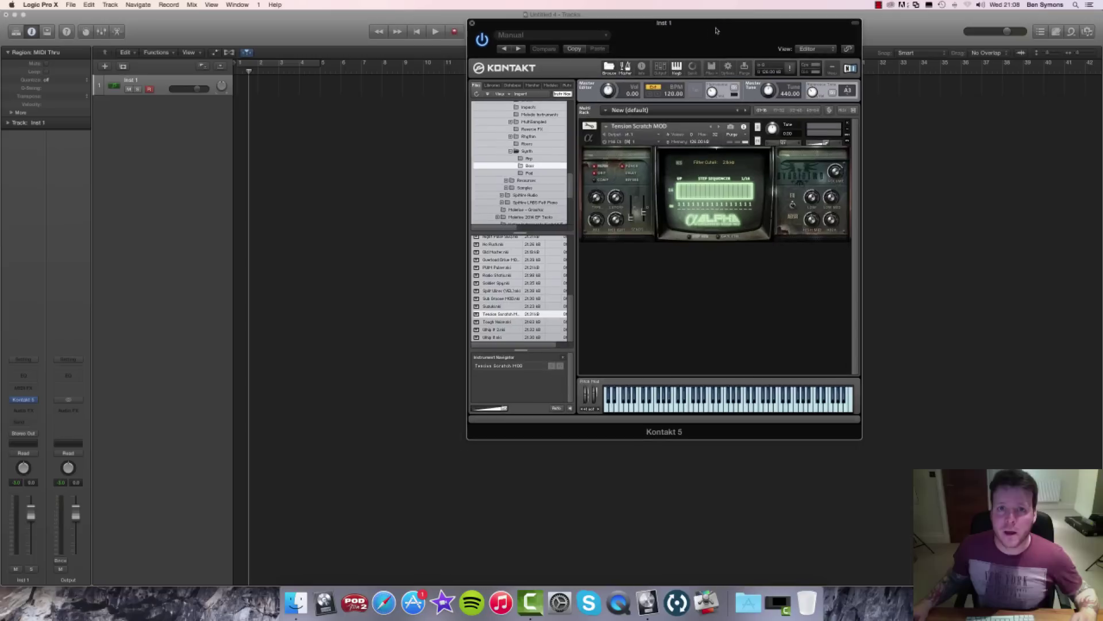
{"action": "left_click", "coordinate": [563, 85]}
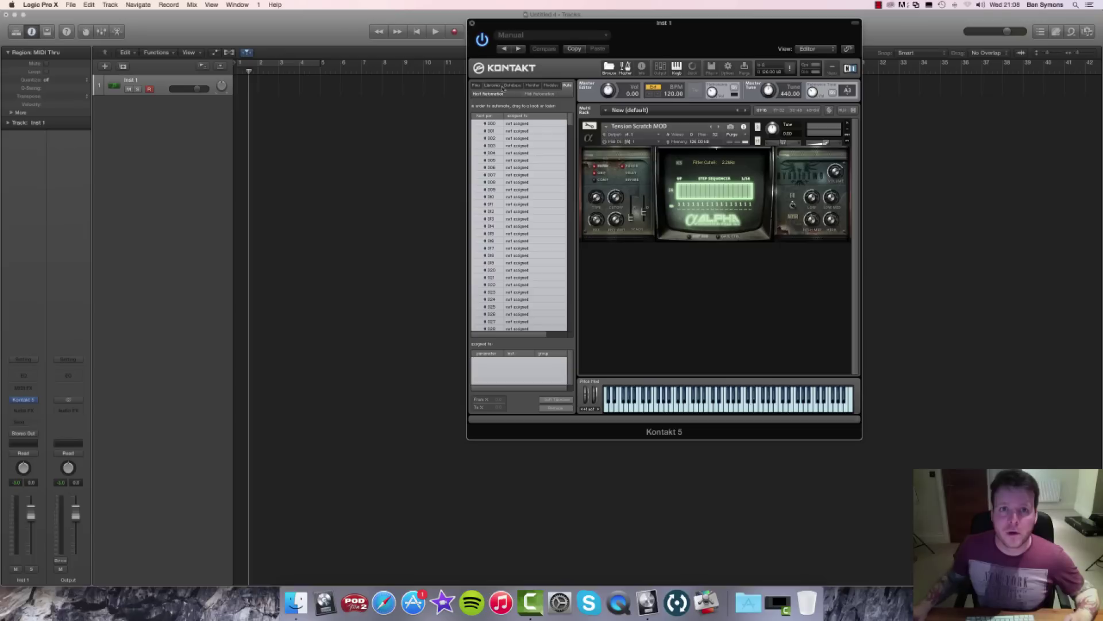
Scroll down through the unassigned automation slots and back up.
{"action": "scroll", "coordinate": [484, 129], "scroll_direction": "down", "scroll_amount": 1}
{"action": "scroll", "coordinate": [485, 130], "scroll_direction": "down", "scroll_amount": 10}
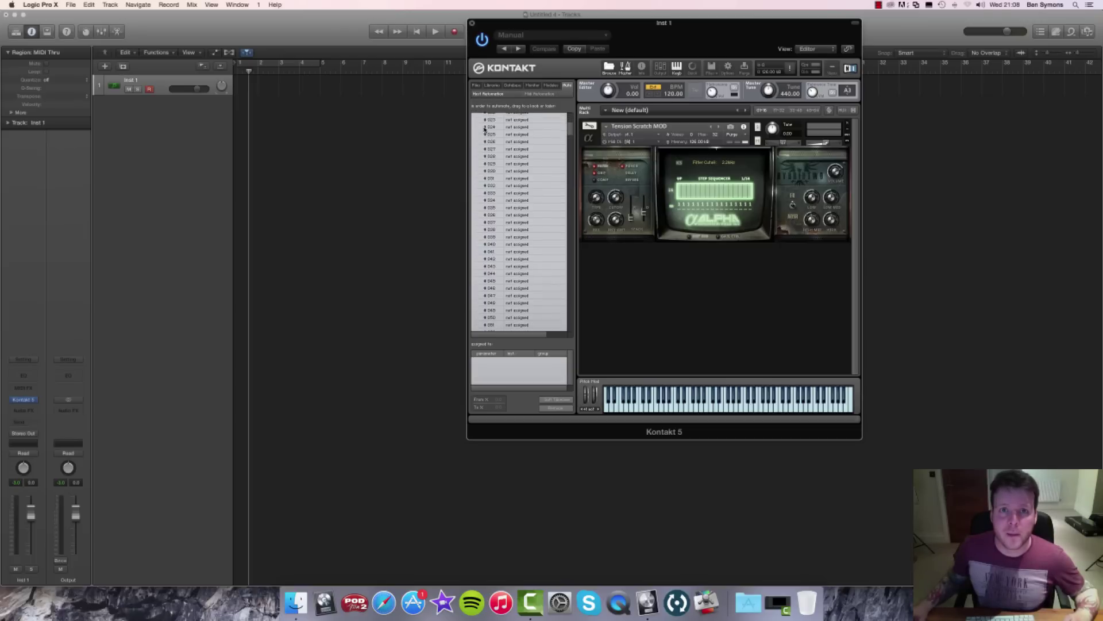
{"action": "scroll", "coordinate": [484, 129], "scroll_direction": "down", "scroll_amount": 10}
{"action": "scroll", "coordinate": [485, 129], "scroll_direction": "down", "scroll_amount": 10}
{"action": "scroll", "coordinate": [485, 129], "scroll_direction": "down", "scroll_amount": 10}
{"action": "scroll", "coordinate": [485, 129], "scroll_direction": "up", "scroll_amount": 15}
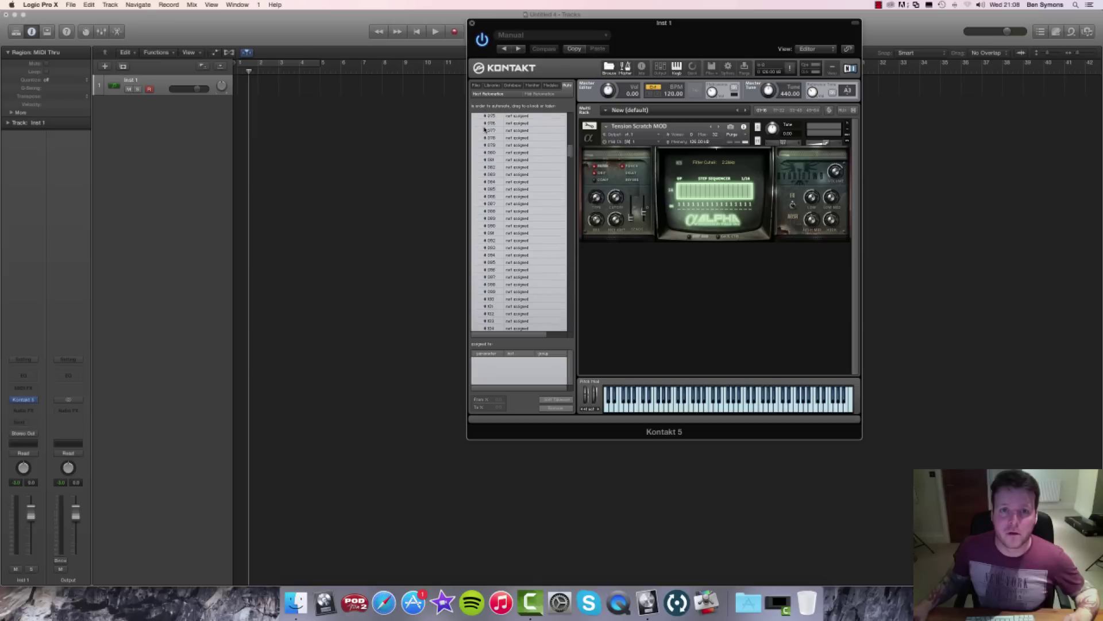
{"action": "scroll", "coordinate": [484, 130], "scroll_direction": "up", "scroll_amount": 10}
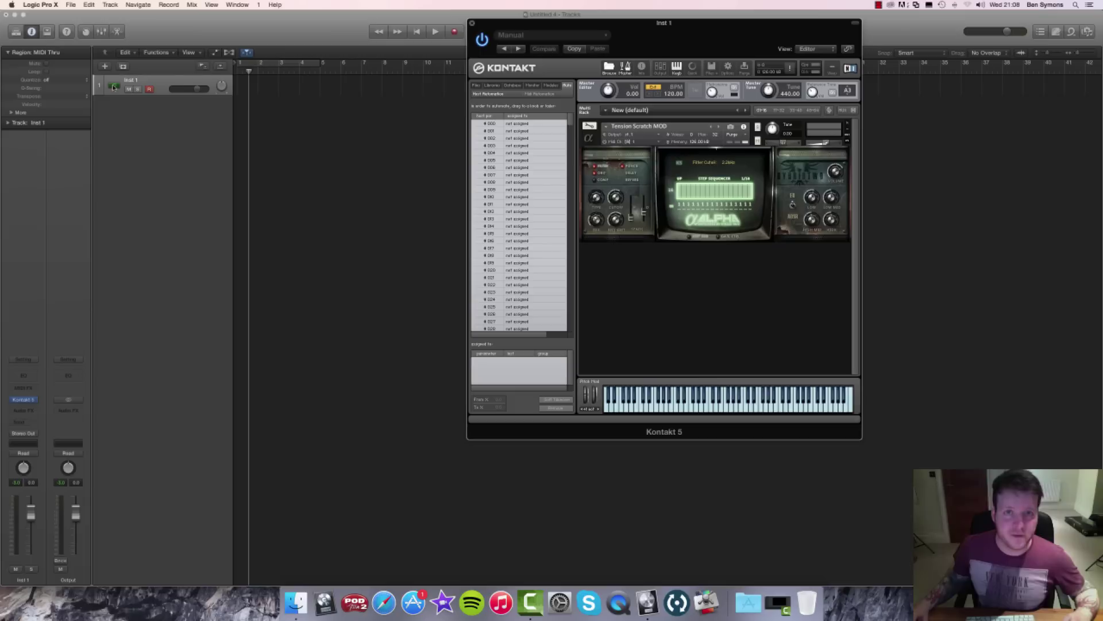
{"action": "scroll", "coordinate": [113, 87], "scroll_direction": "right", "scroll_amount": 1}
Assign Kontakt's filter resonance knob to automation slot #000 and turn Smart Control knob #000.
{"action": "key", "text": "b"}
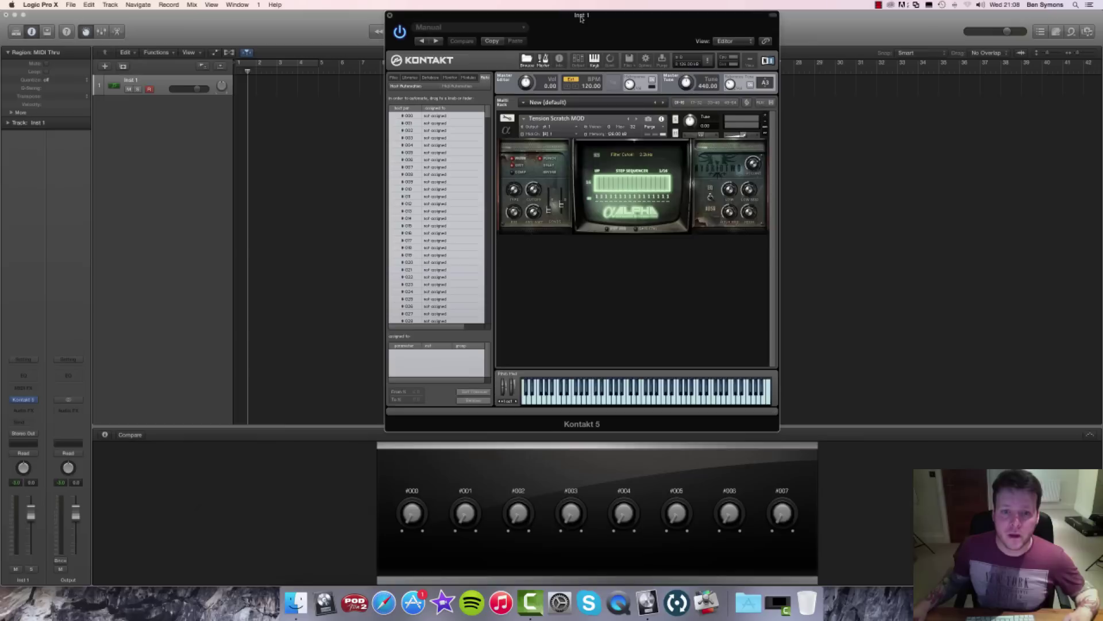
{"action": "left_click_drag", "start_coordinate": [664, 29], "coordinate": [596, 22]}
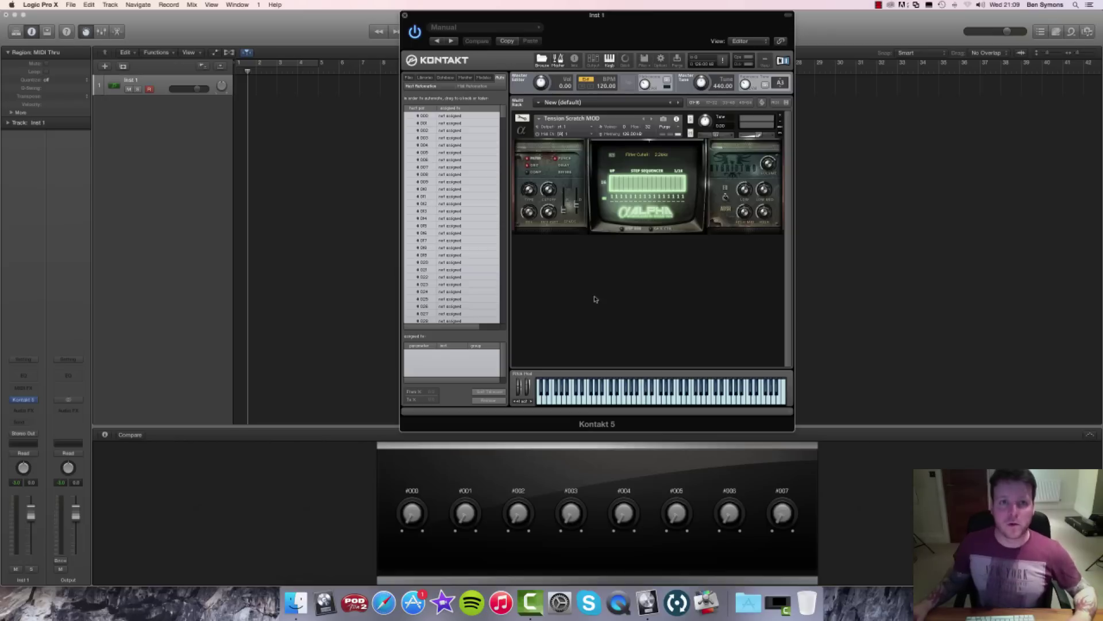
{"action": "left_click", "coordinate": [428, 117]}
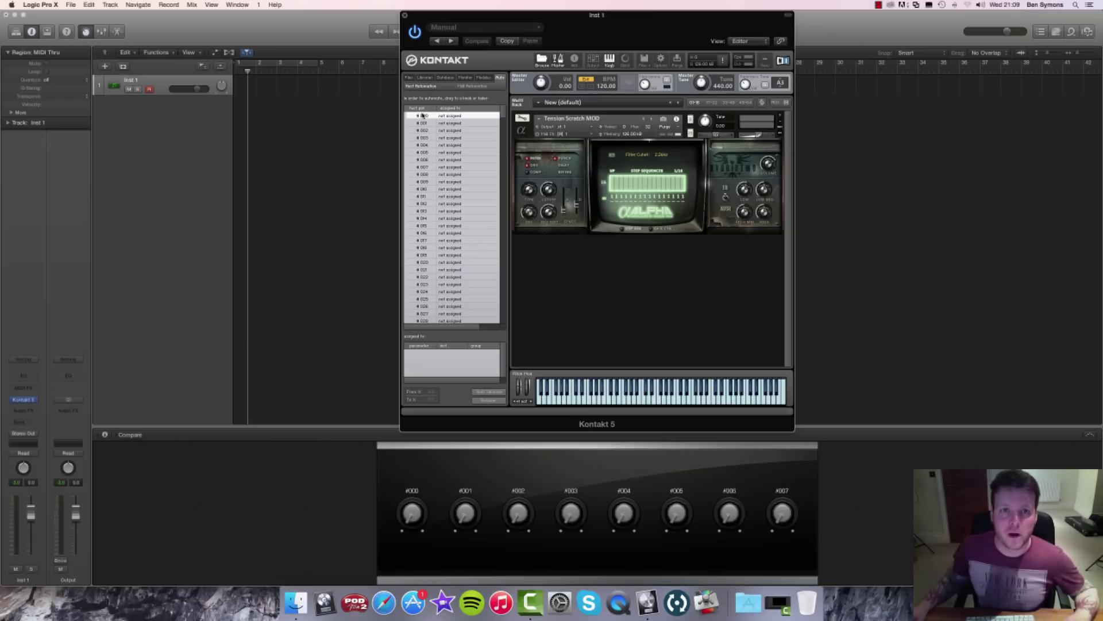
{"action": "left_click_drag", "start_coordinate": [555, 153], "coordinate": [762, 191]}
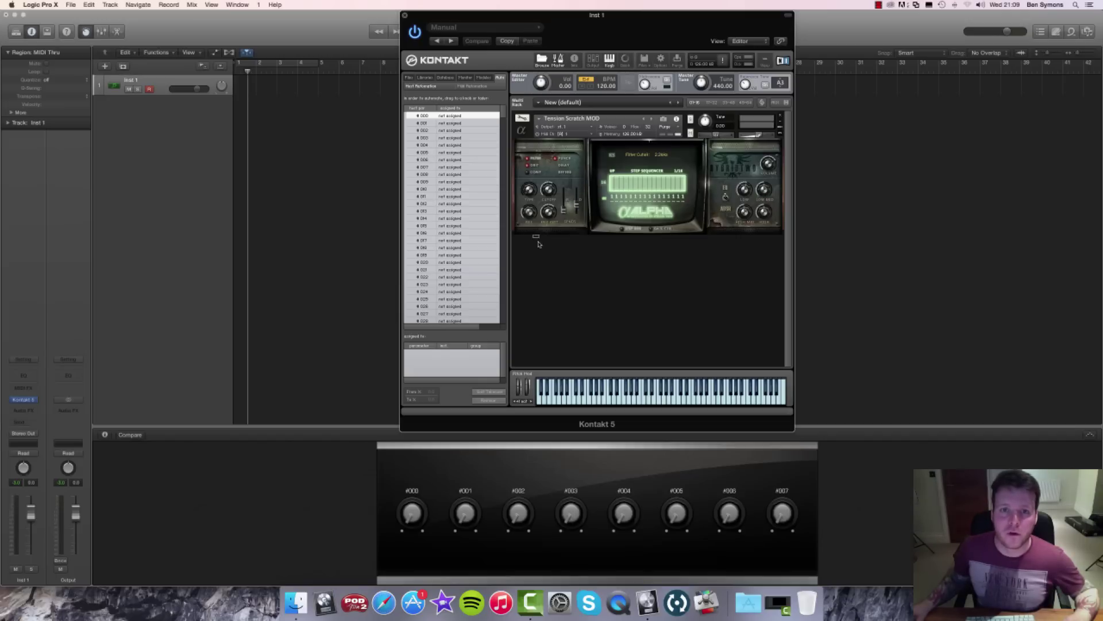
{"action": "left_click_drag", "start_coordinate": [529, 235], "coordinate": [529, 214]}
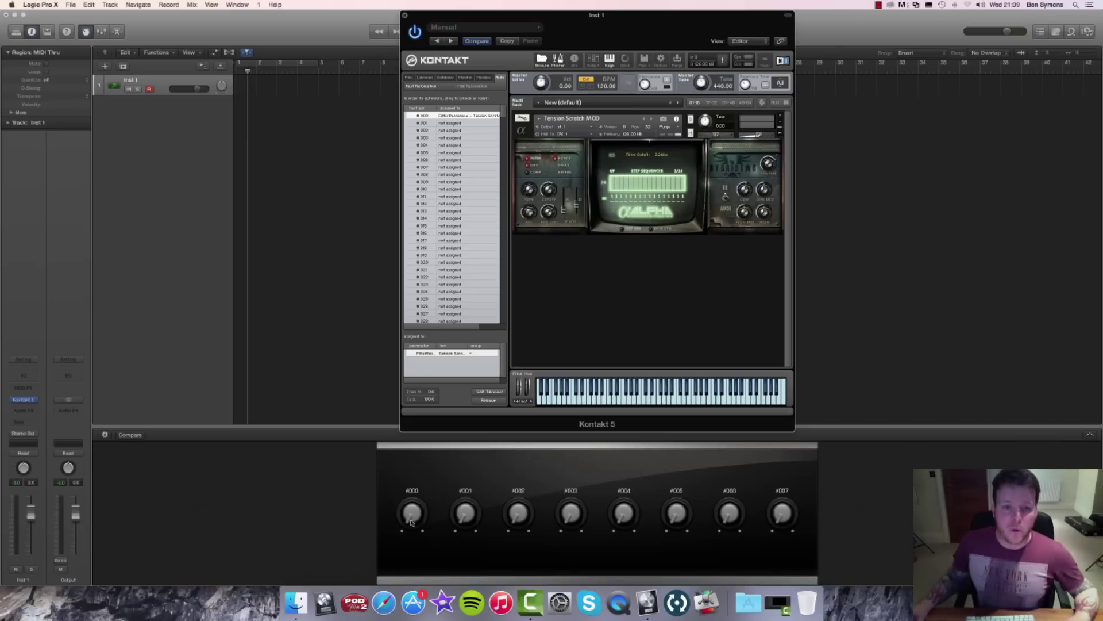
{"action": "mouse_move", "coordinate": [412, 514]}
{"action": "left_mouse_down"}
{"action": "mouse_move", "coordinate": [429, 440]}
{"action": "mouse_move", "coordinate": [432, 472]}
{"action": "mouse_move", "coordinate": [430, 455]}
{"action": "left_mouse_up"}
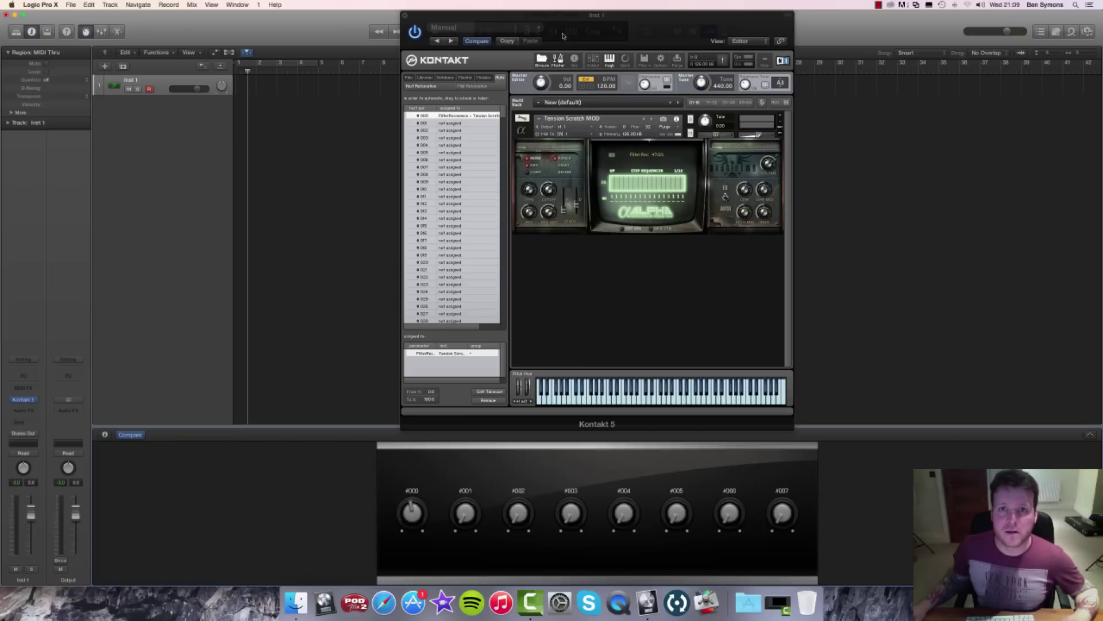
{"action": "left_click_drag", "start_coordinate": [562, 36], "coordinate": [693, 17]}
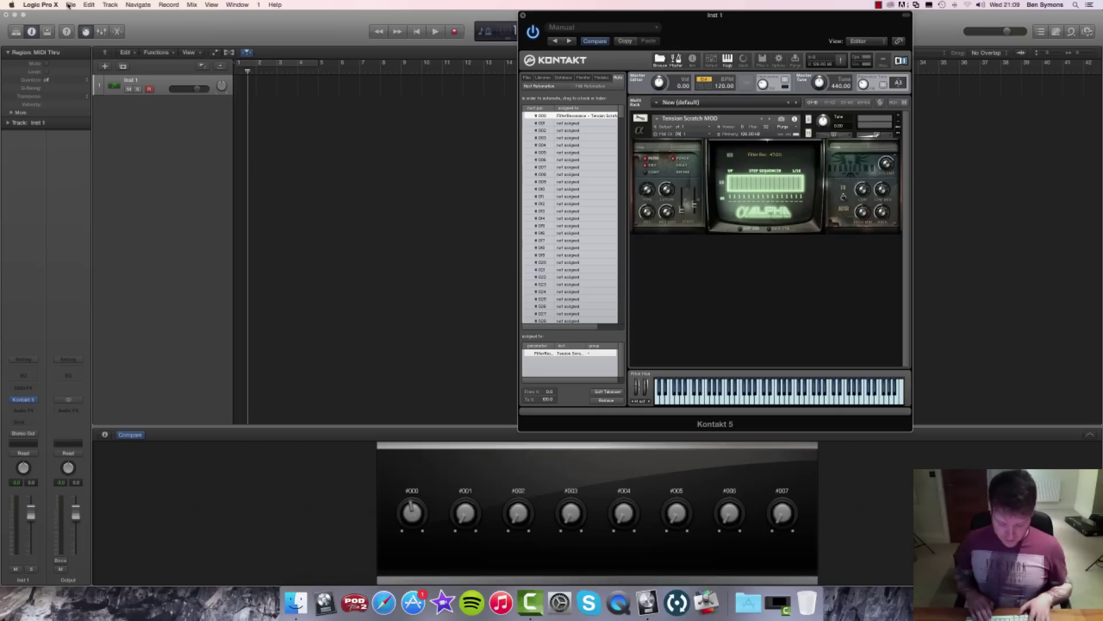
Open Controller Assignments with Option-Command-K and select Mode 1 in the Kontakt zone.
{"action": "key", "text": "alt+super+k"}
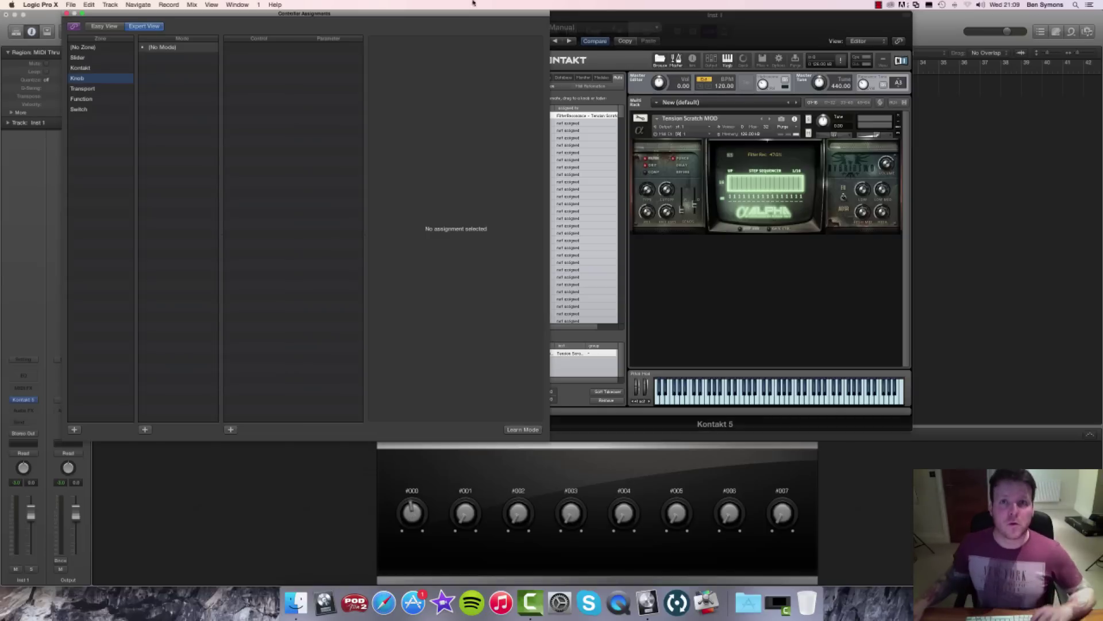
{"action": "left_click_drag", "start_coordinate": [745, 12], "coordinate": [842, 7]}
{"action": "left_click", "coordinate": [51, 5]}
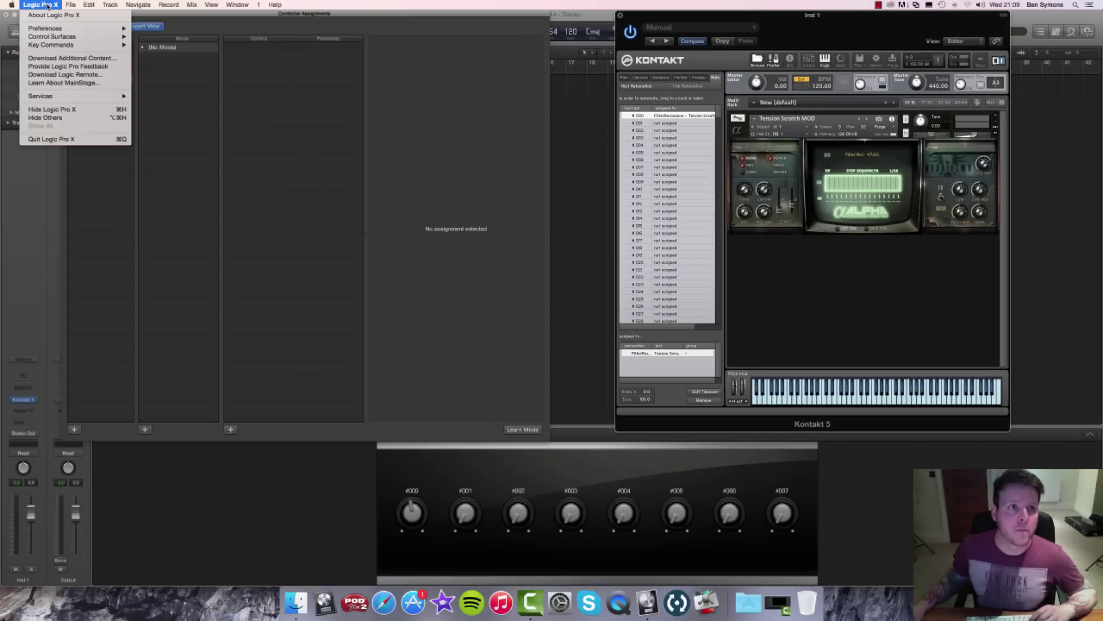
{"action": "mouse_move", "coordinate": [52, 37]}
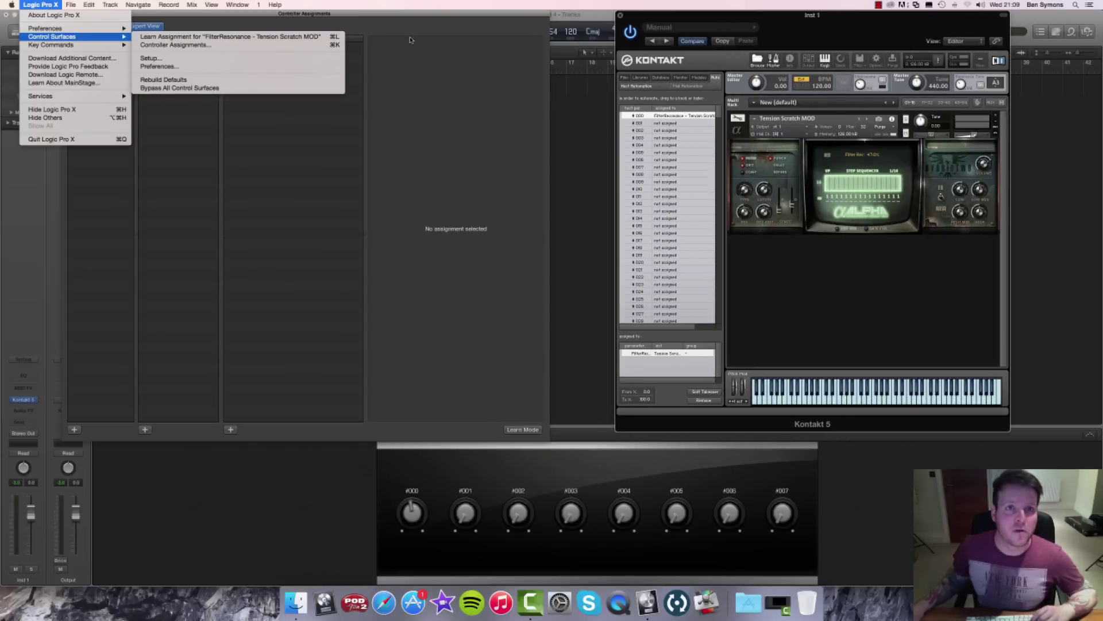
{"action": "left_click", "coordinate": [409, 40]}
{"action": "left_click_drag", "start_coordinate": [331, 16], "coordinate": [340, 14]}
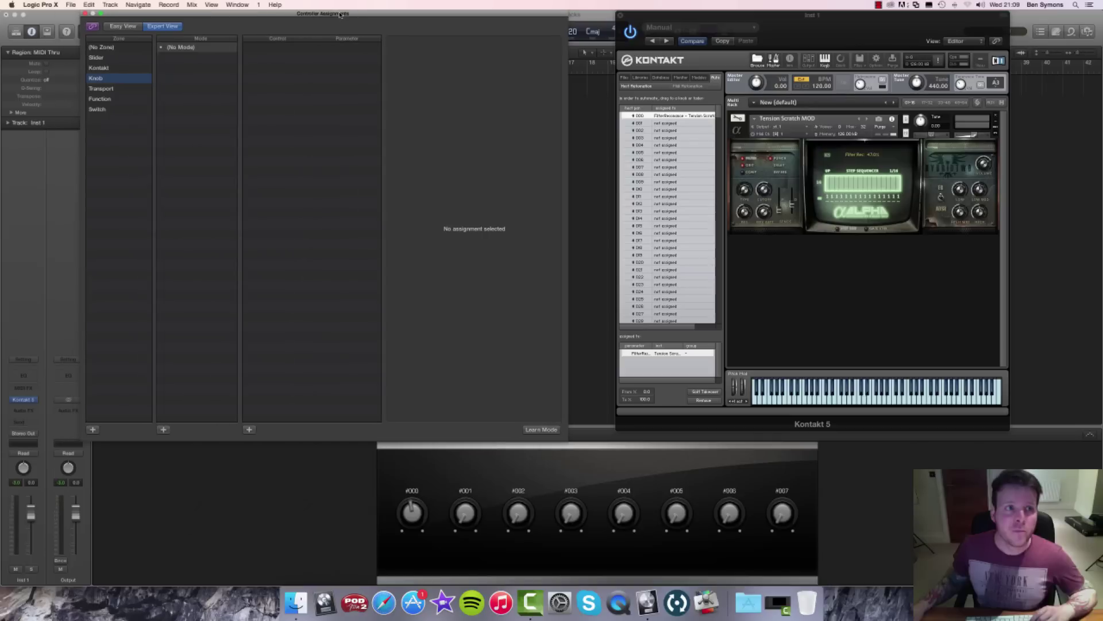
{"action": "left_click", "coordinate": [98, 68]}
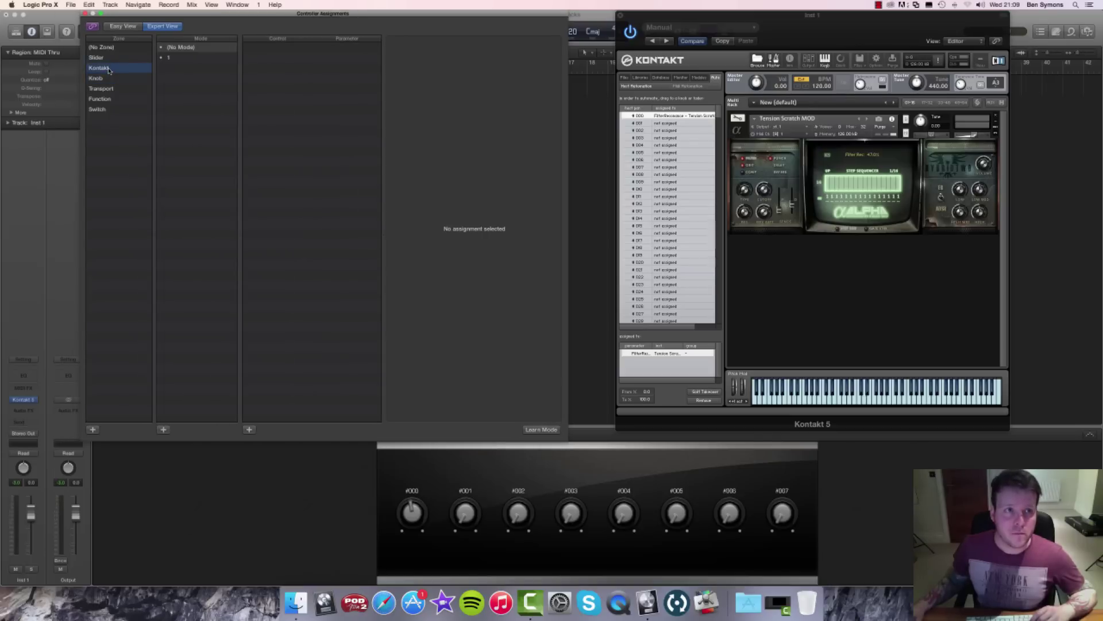
{"action": "left_click", "coordinate": [167, 60]}
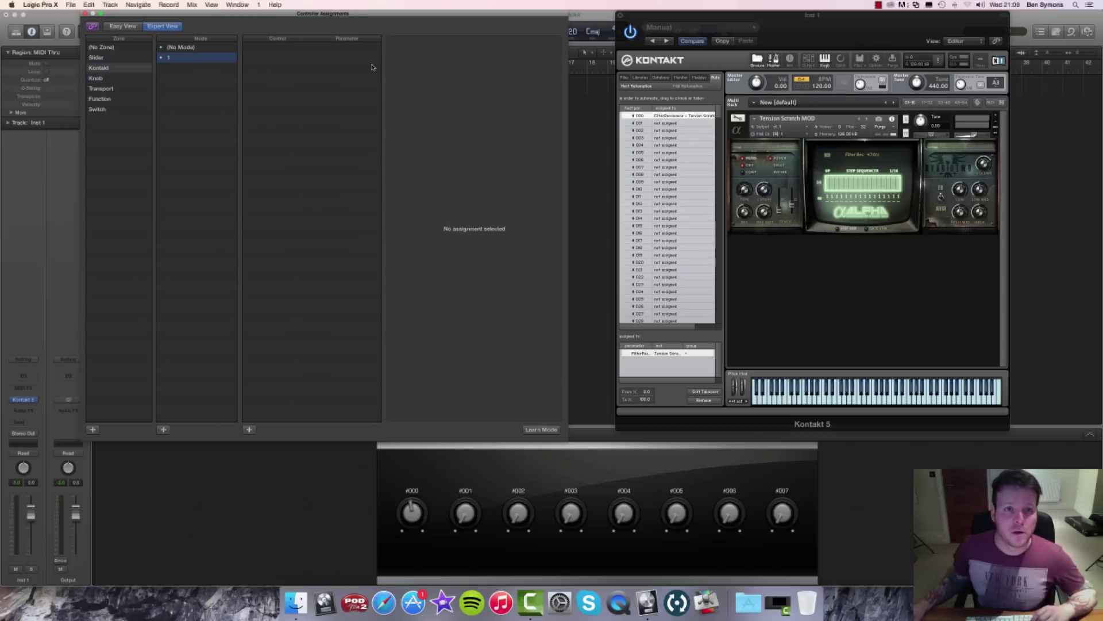
{"action": "left_click_drag", "start_coordinate": [405, 23], "coordinate": [391, 18]}
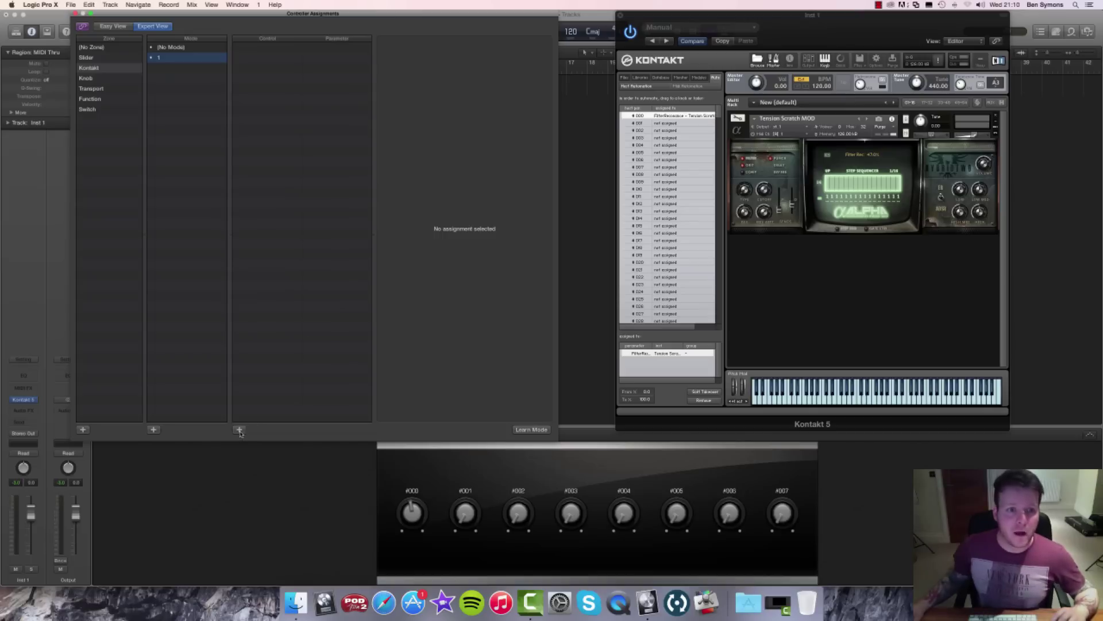
Add a 'Fader 1' assignment and learn it to filter resonance by moving knob #000.
{"action": "left_click", "coordinate": [240, 430]}
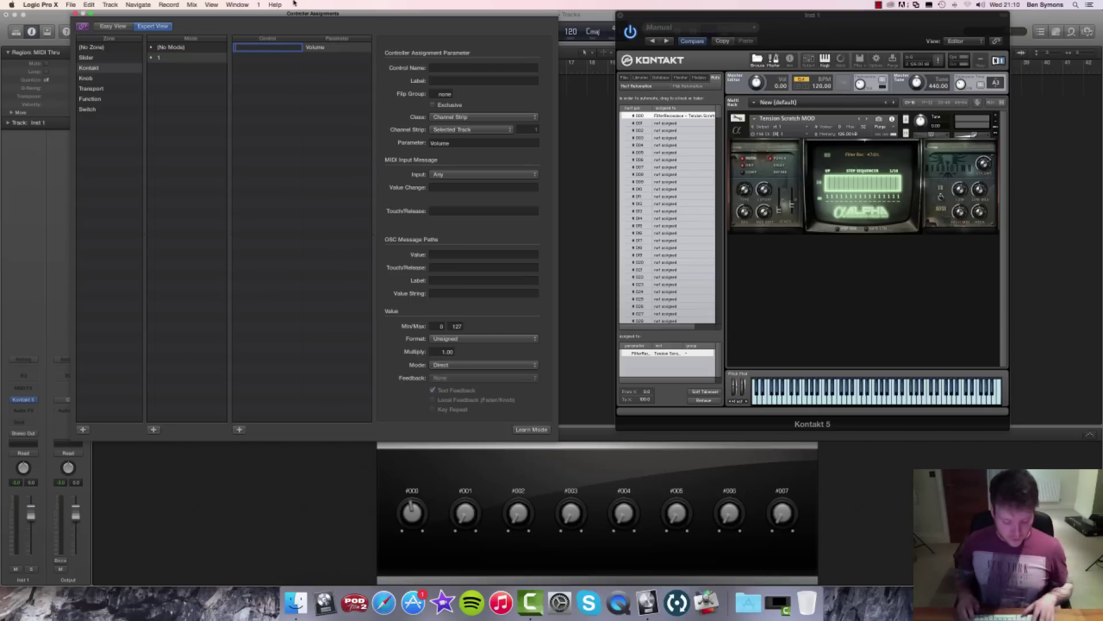
{"action": "type", "text": "Fader 1"}
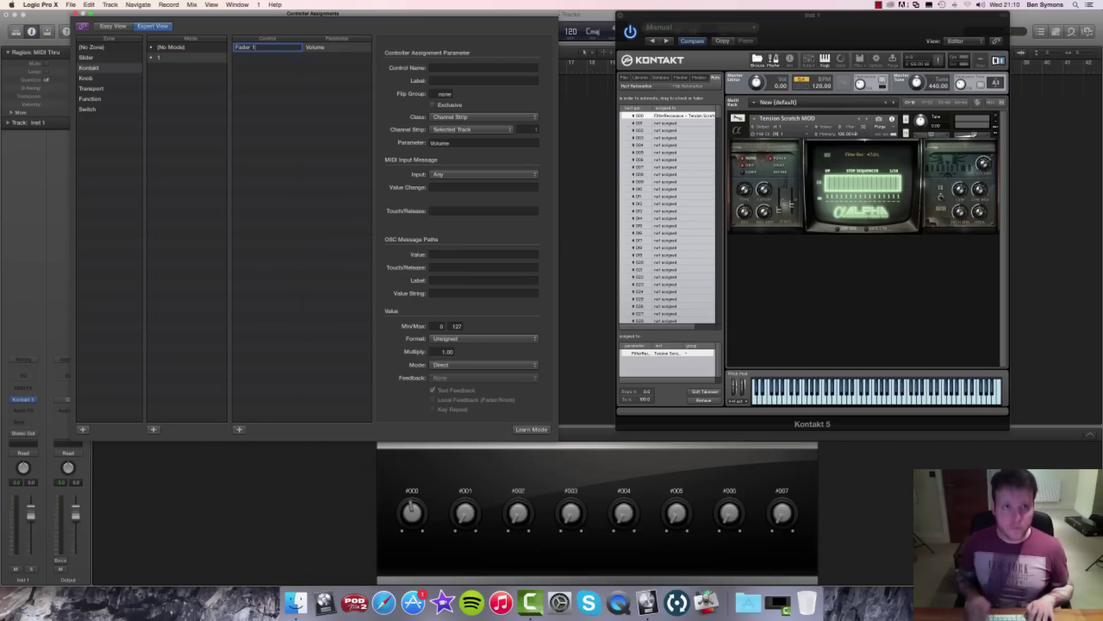
{"action": "key", "text": "Return"}
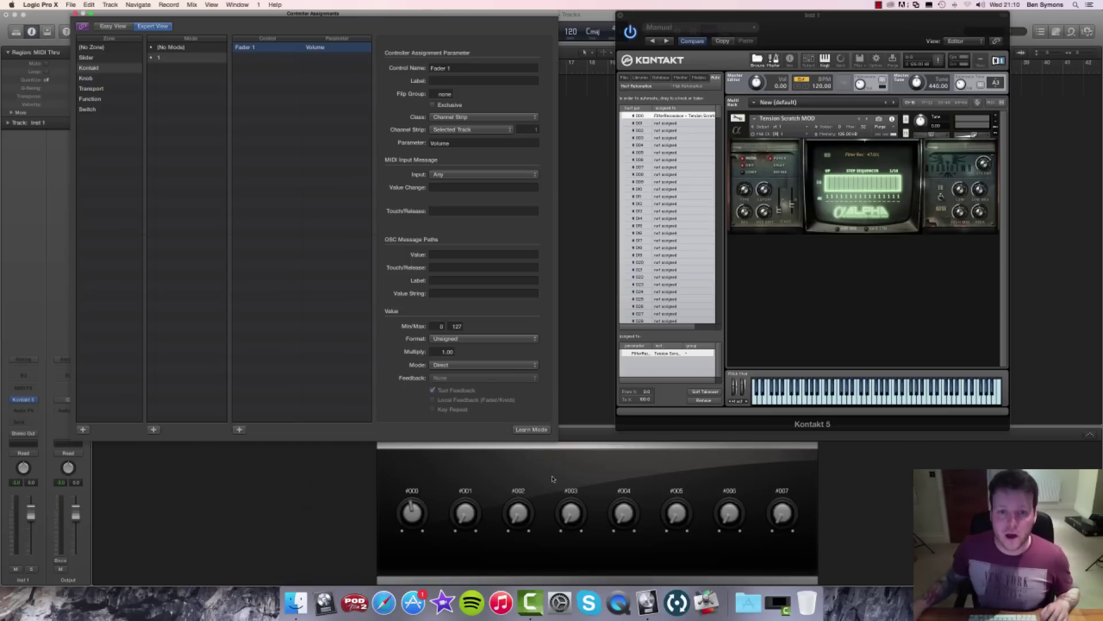
{"action": "left_click", "coordinate": [536, 431]}
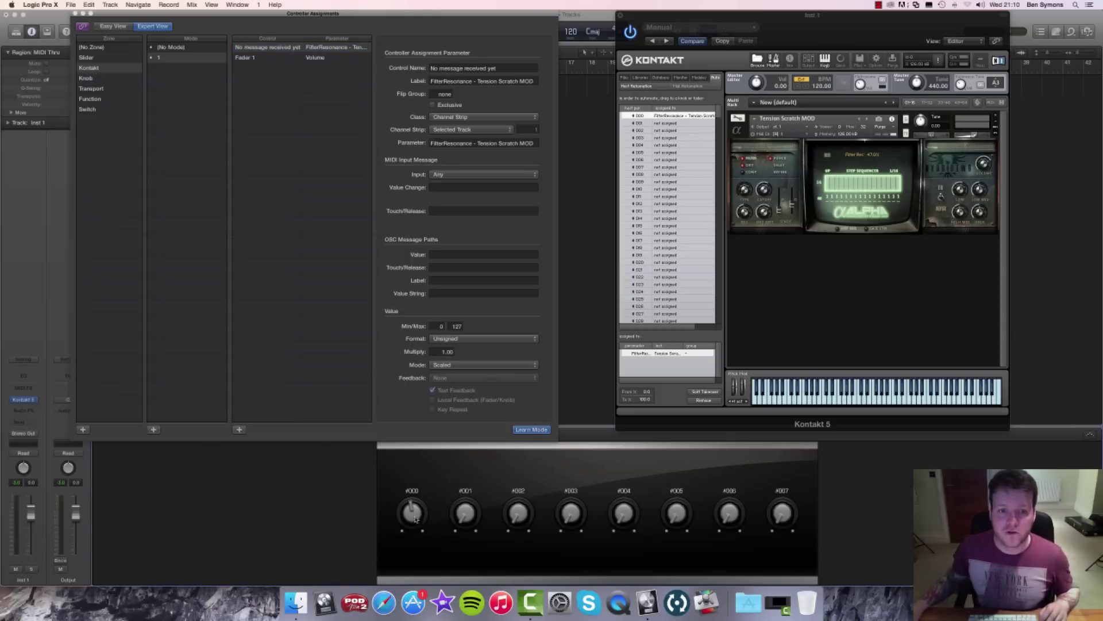
{"action": "left_click_drag", "start_coordinate": [415, 519], "coordinate": [415, 501]}
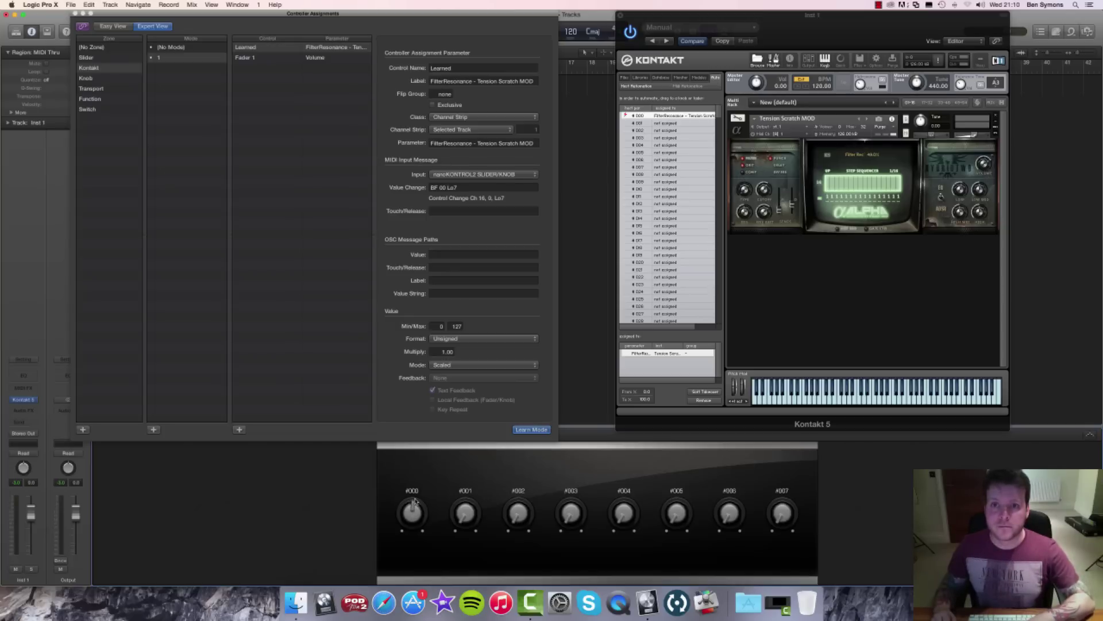
{"action": "left_click", "coordinate": [524, 431]}
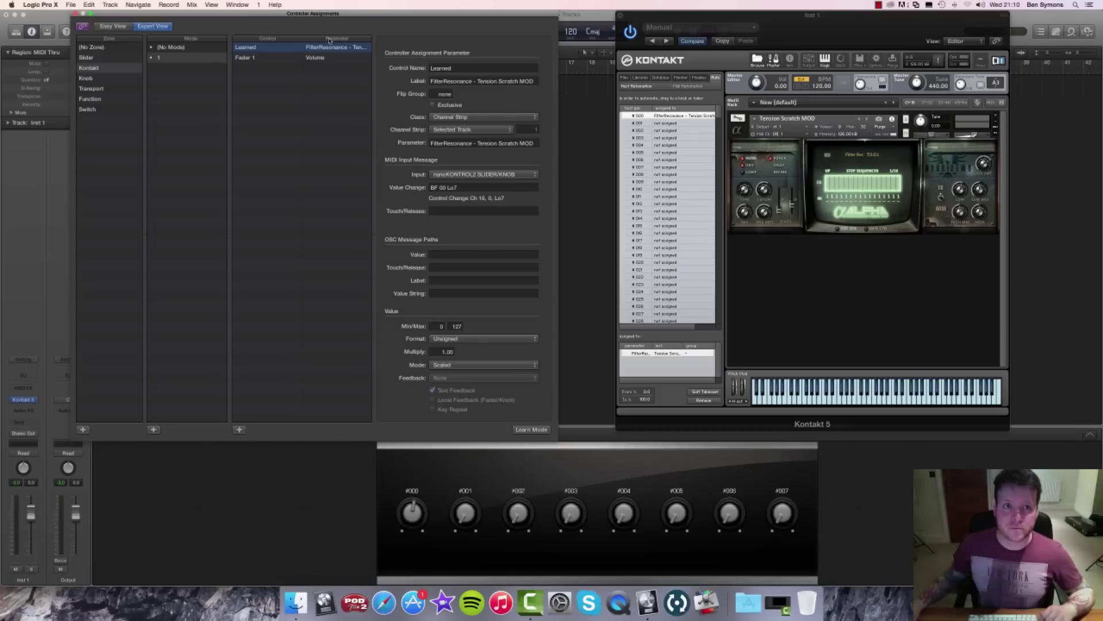
Assign Kontakt's reverb level to automation slot #001 and test it with knob #001.
{"action": "left_click", "coordinate": [639, 123]}
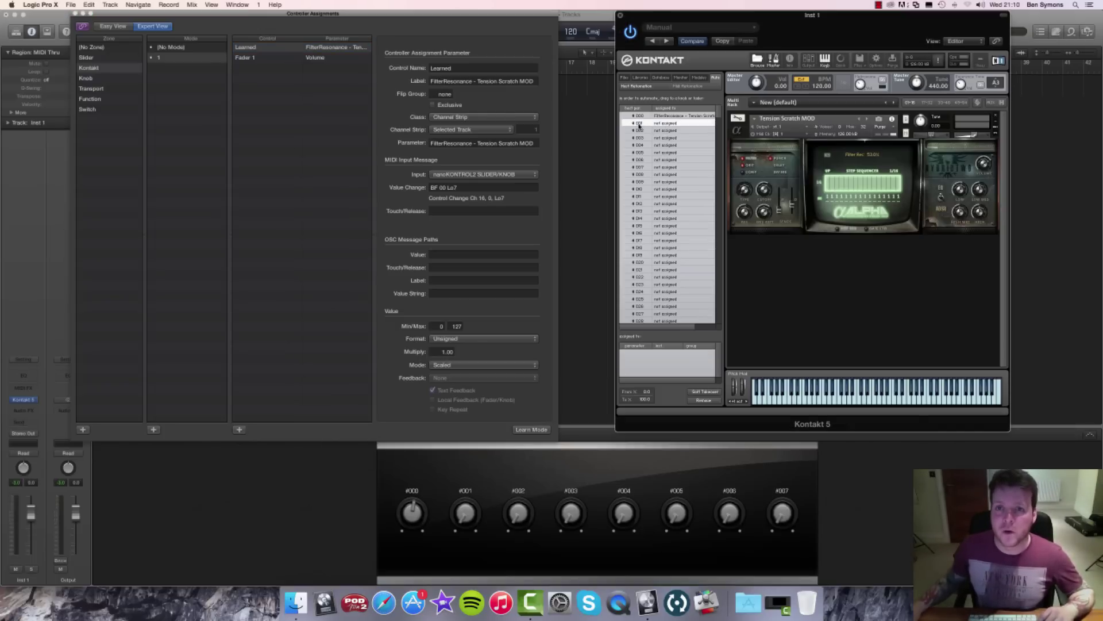
{"action": "left_click_drag", "start_coordinate": [763, 199], "coordinate": [780, 211]}
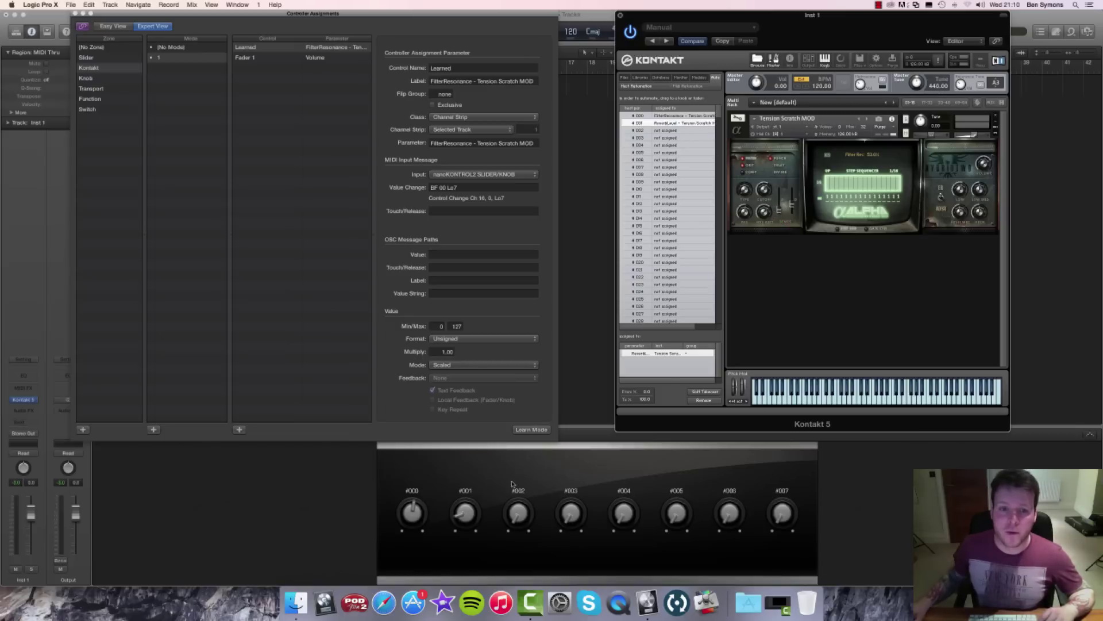
{"action": "left_click_drag", "start_coordinate": [466, 519], "coordinate": [474, 514]}
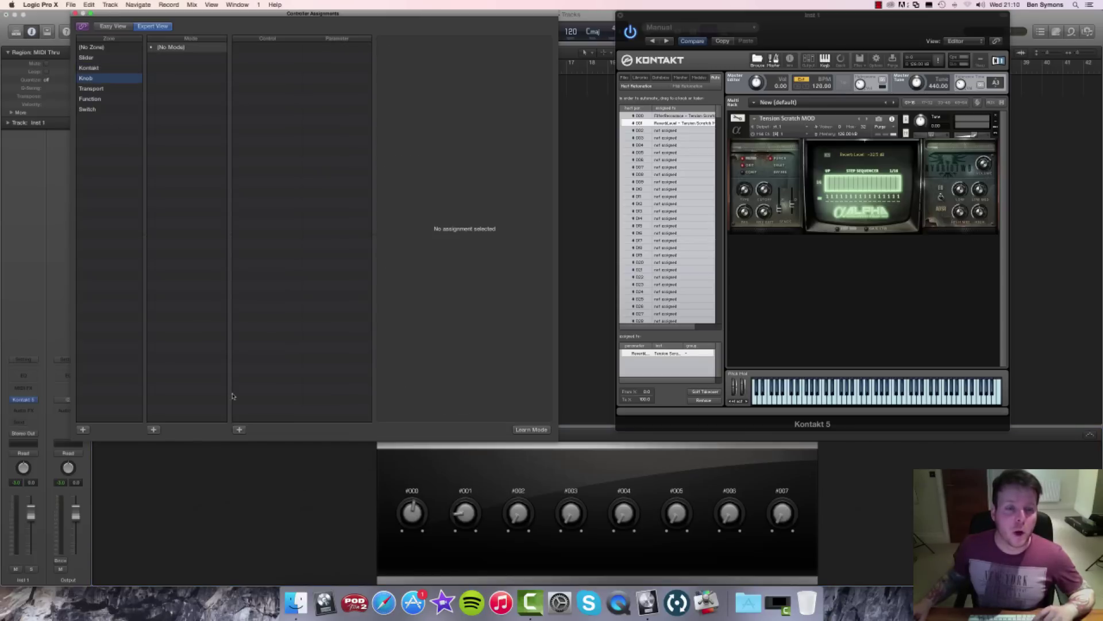
Add a 'Knob 1' assignment and learn it by raising knob #001 to 0.0 dB.
{"action": "left_click", "coordinate": [240, 430]}
{"action": "type", "text": "Kno"}
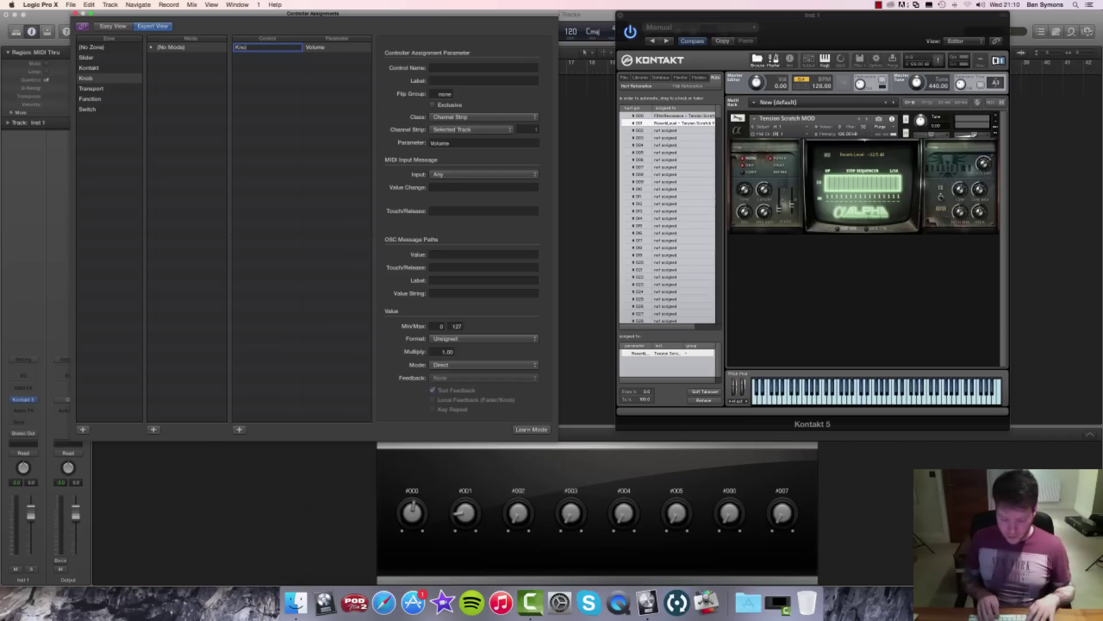
{"action": "type", "text": "b 1"}
{"action": "key", "text": "Return"}
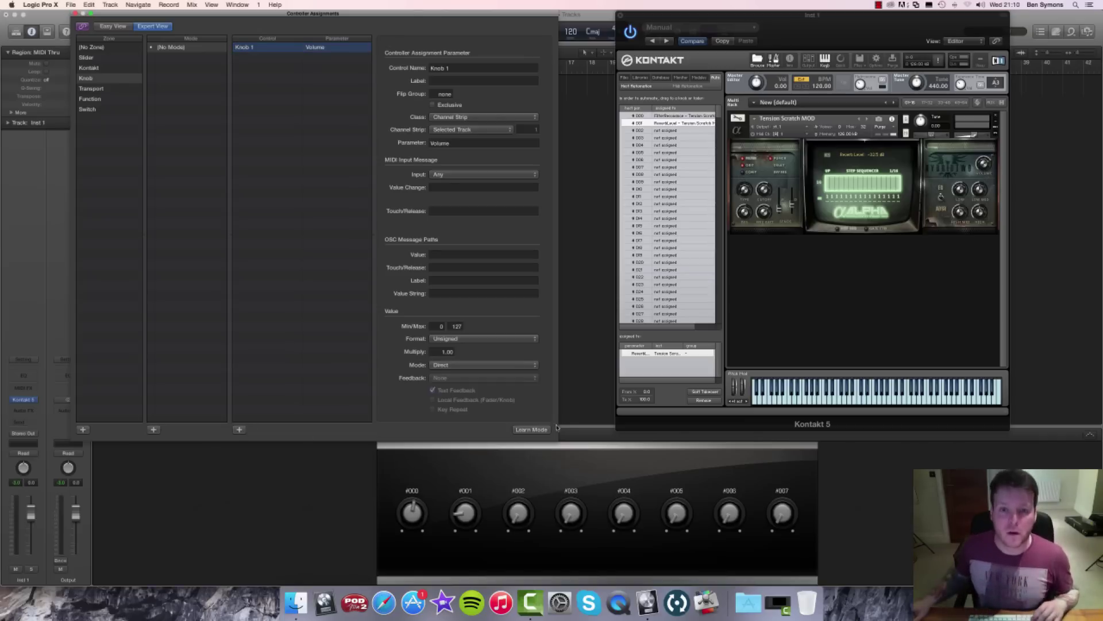
{"action": "left_click", "coordinate": [539, 431]}
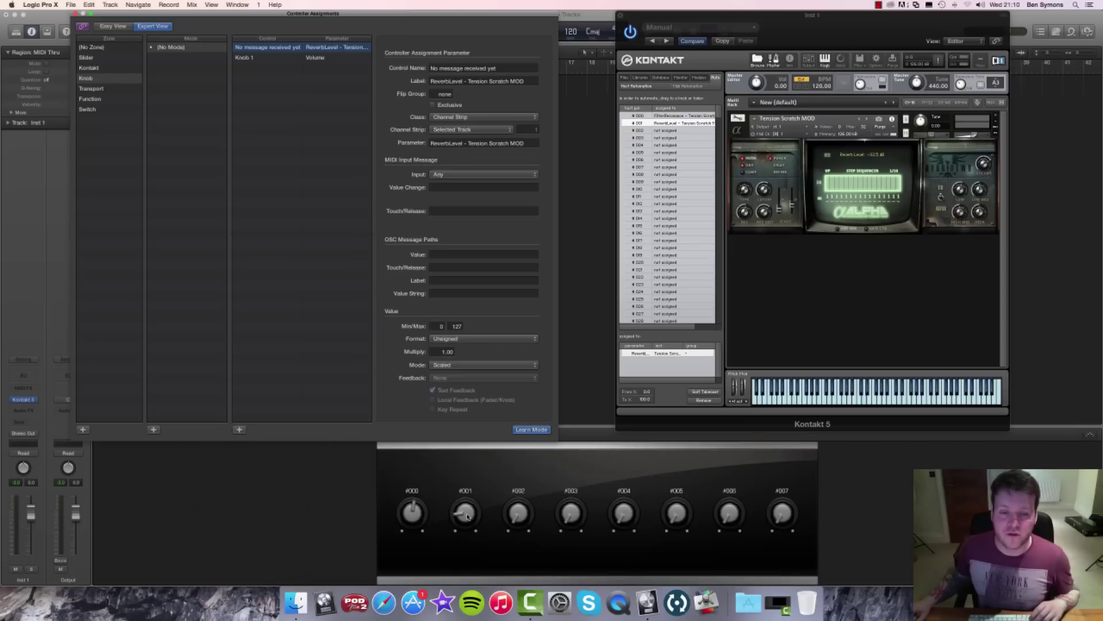
{"action": "left_click_drag", "start_coordinate": [467, 517], "coordinate": [464, 481]}
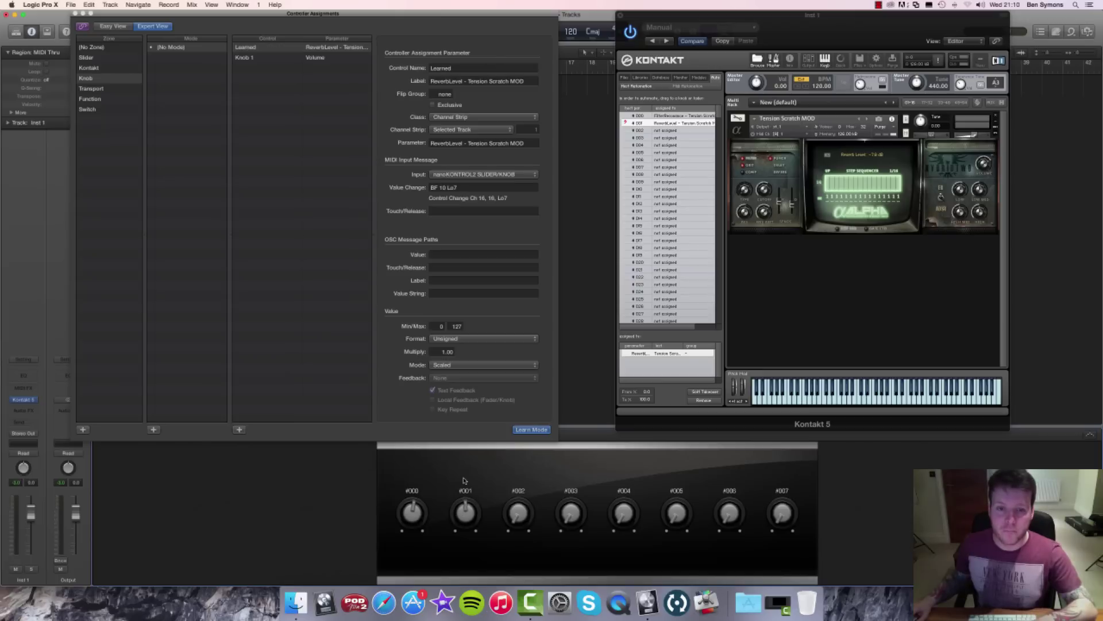
{"action": "left_click_drag", "start_coordinate": [464, 481], "coordinate": [531, 452]}
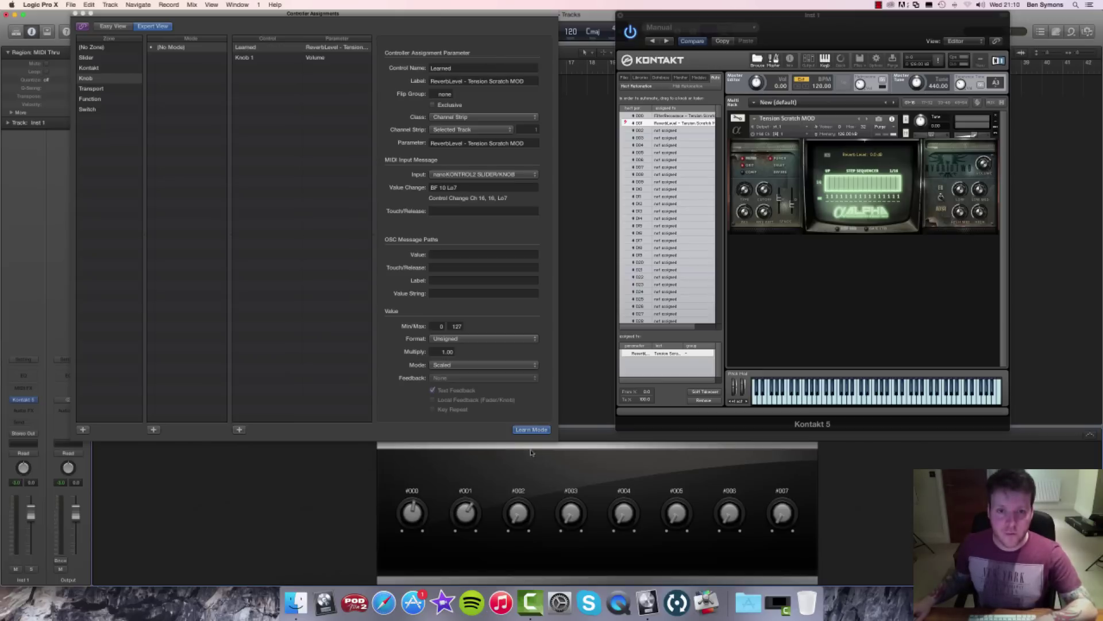
{"action": "left_click", "coordinate": [534, 429]}
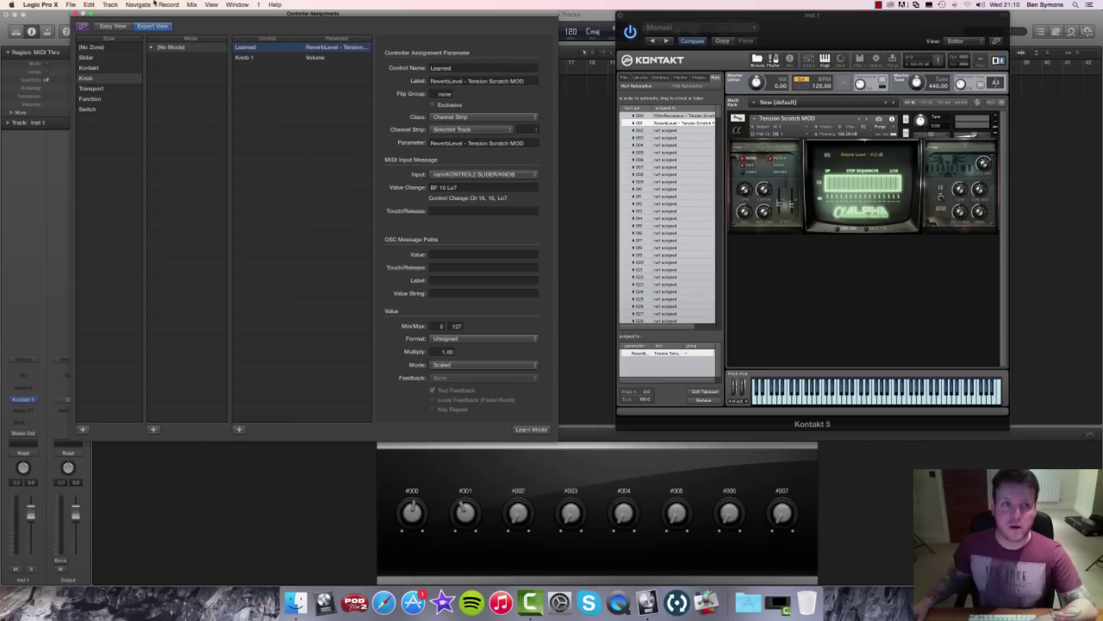
Close the Controller Assignments editor window.
{"action": "left_click", "coordinate": [76, 13]}
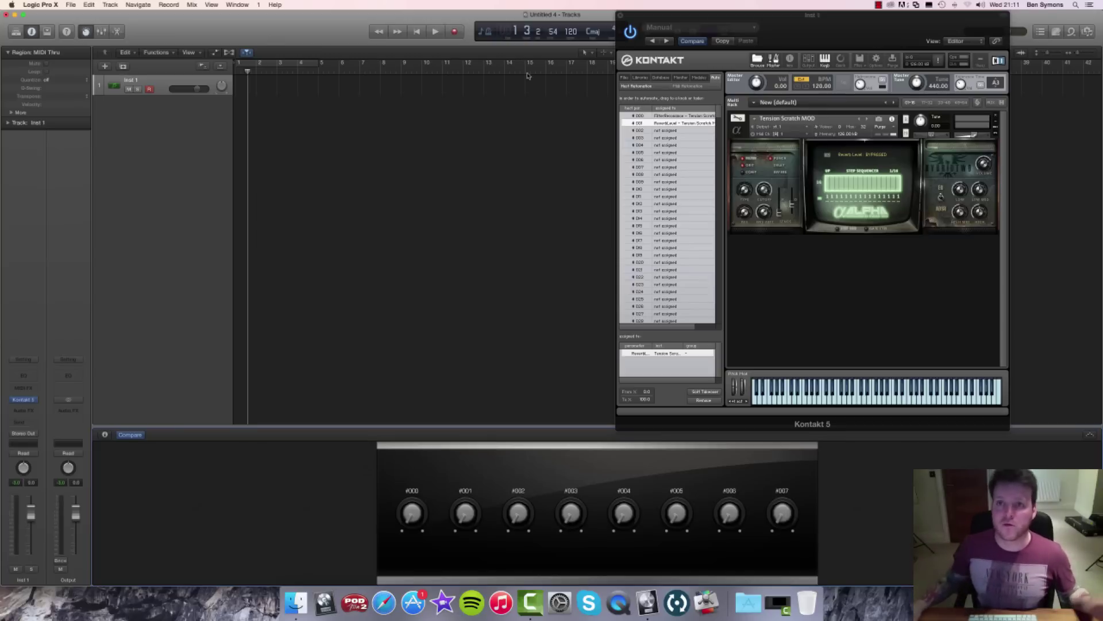
{"action": "left_click_drag", "start_coordinate": [657, 22], "coordinate": [647, 10]}
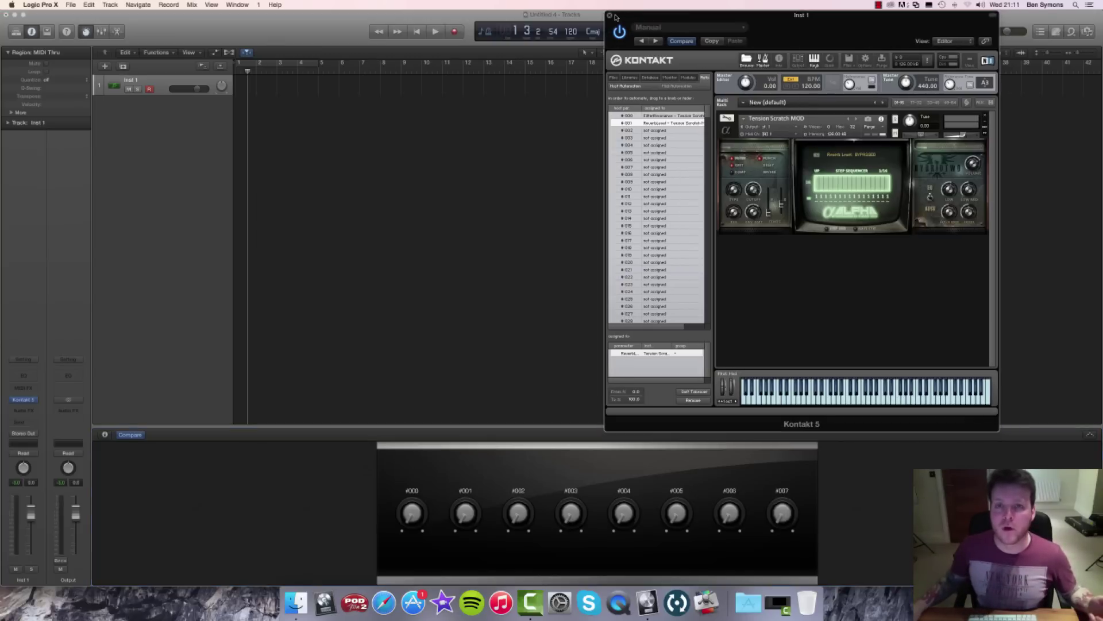